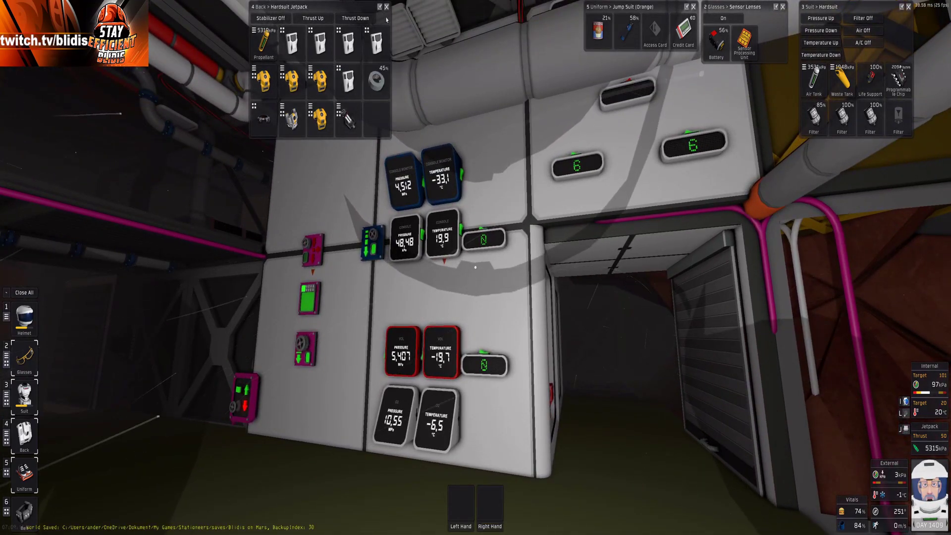
- Walk from the control panel to the generator compartment window and look inside
key("w")
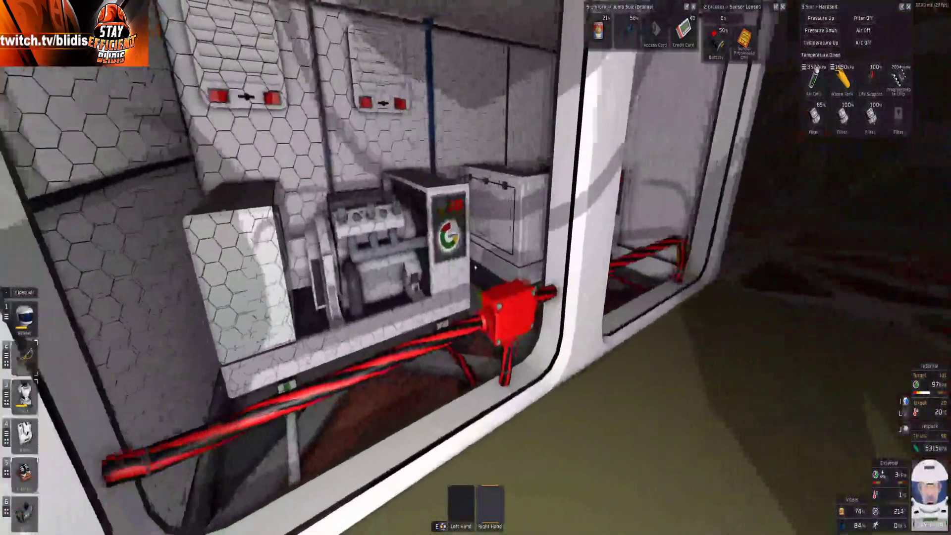
- Back up and strafe left until both red-cabled generator compartments are visible
key("s")
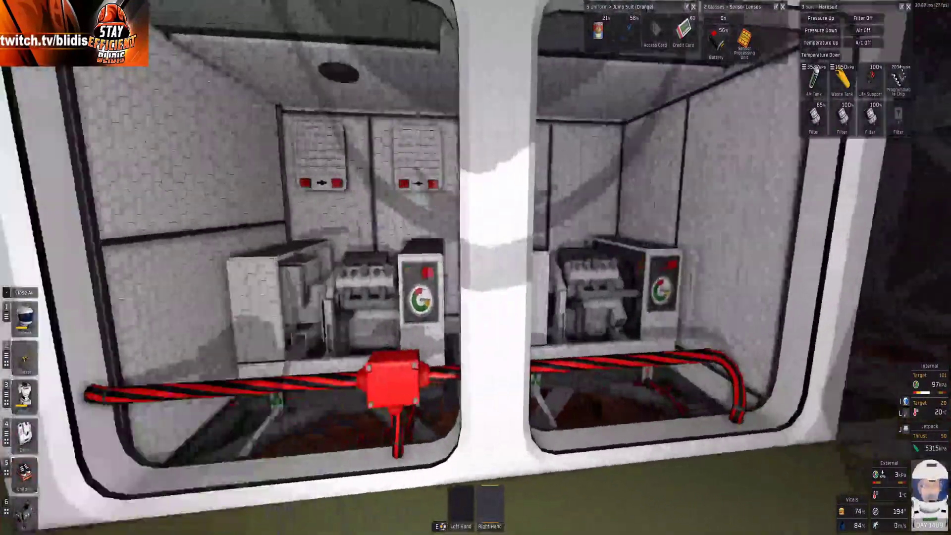
key("d")
key("a")
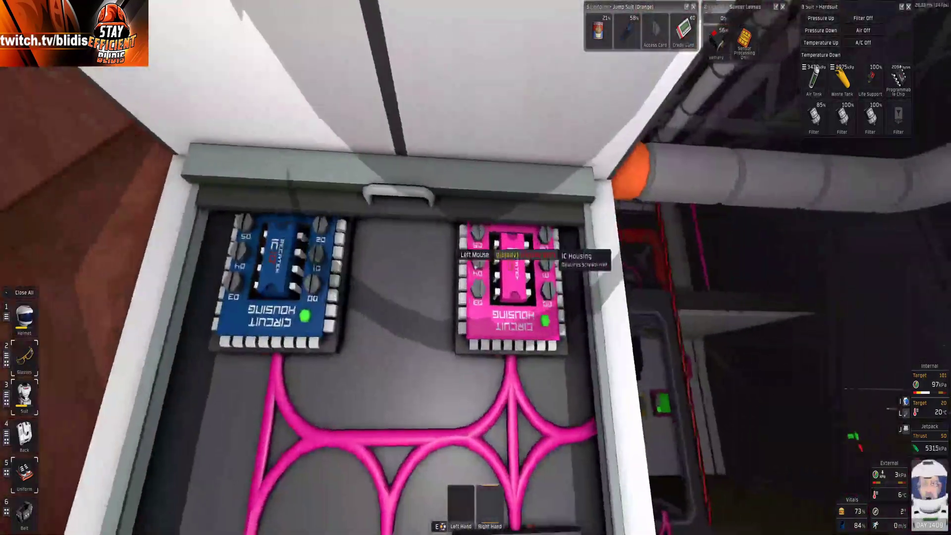
- Move the IC10 chip from the pink IC Housing into the blue housing
left_click(476, 268)
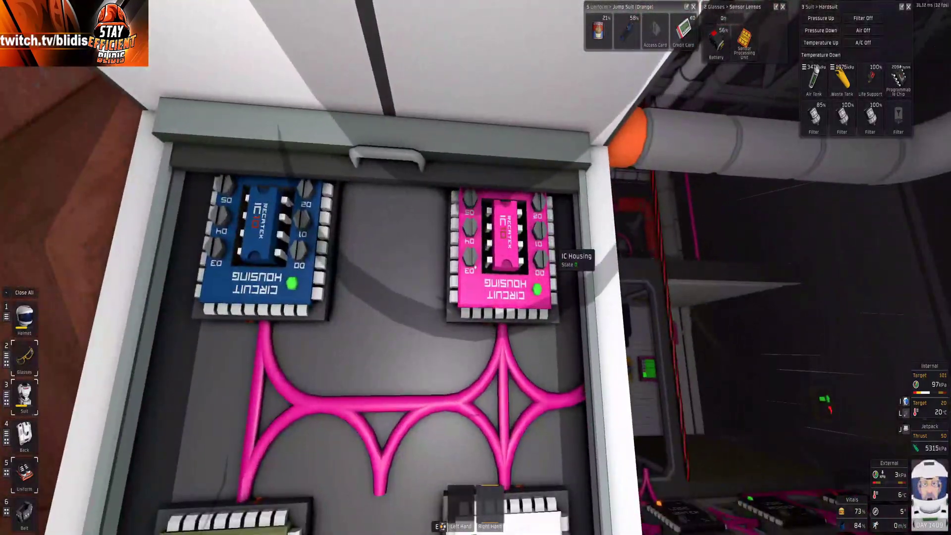
left_click(476, 267)
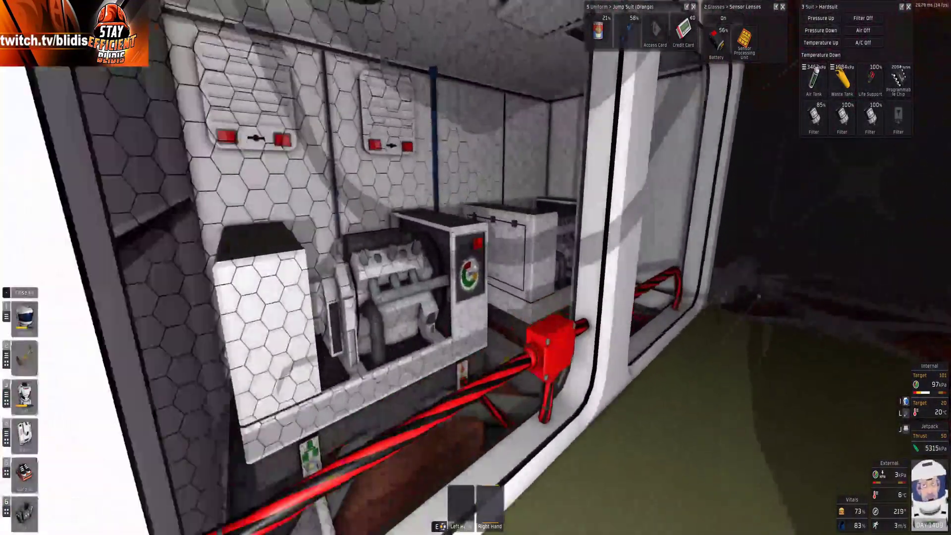
- Walk past the circuit housing panel down to the caged orange tank under the base
key("s")
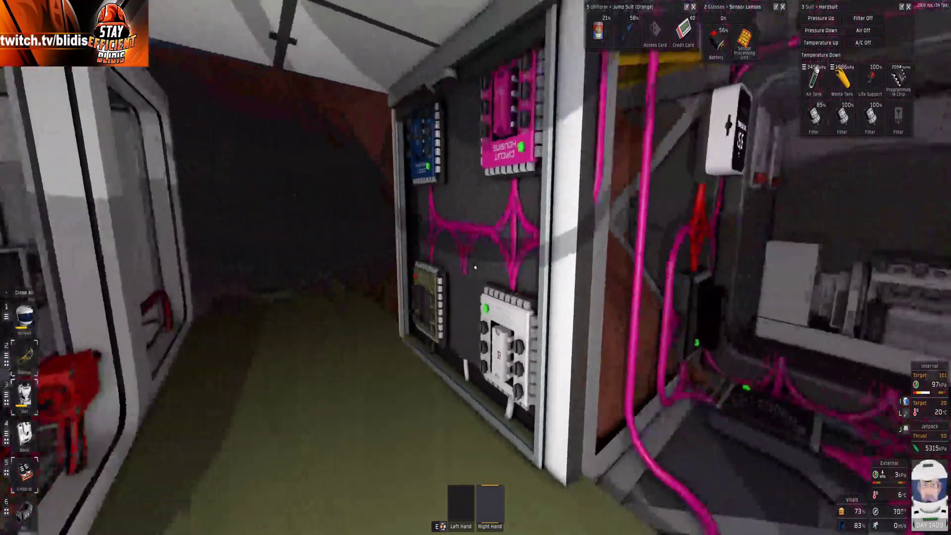
key("w")
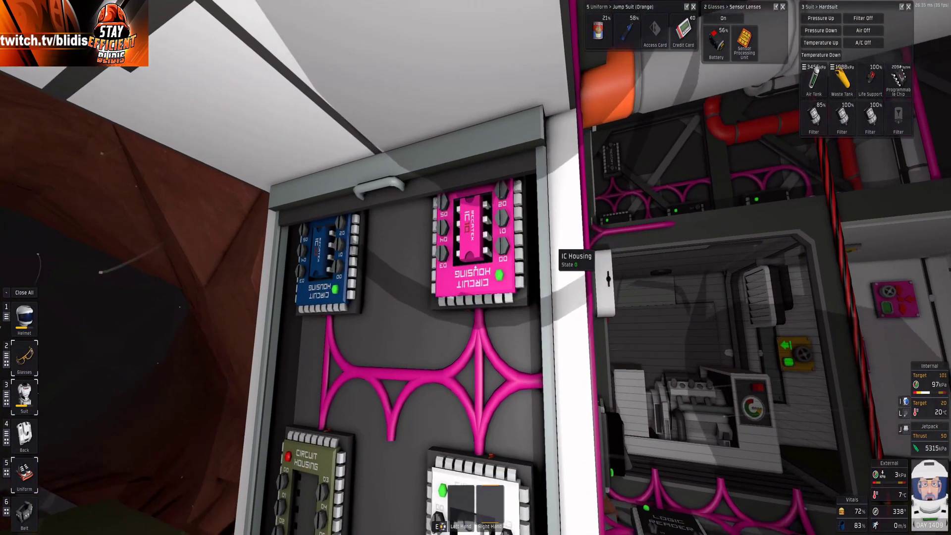
key("s")
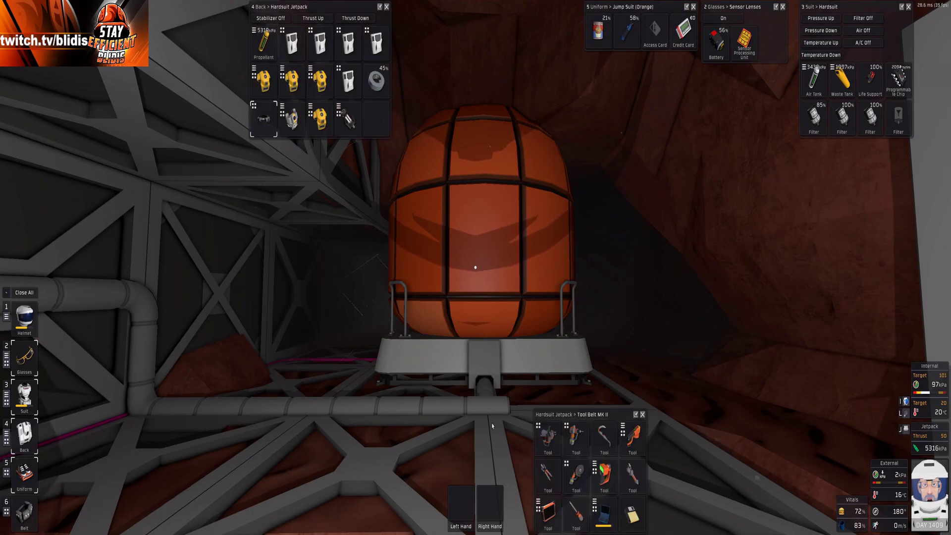
- Read TANK BIG HOTT with the Atmosphere Analyzer (5,174 MPa, 1303 °C, mostly CO2), then stow it
key("f")
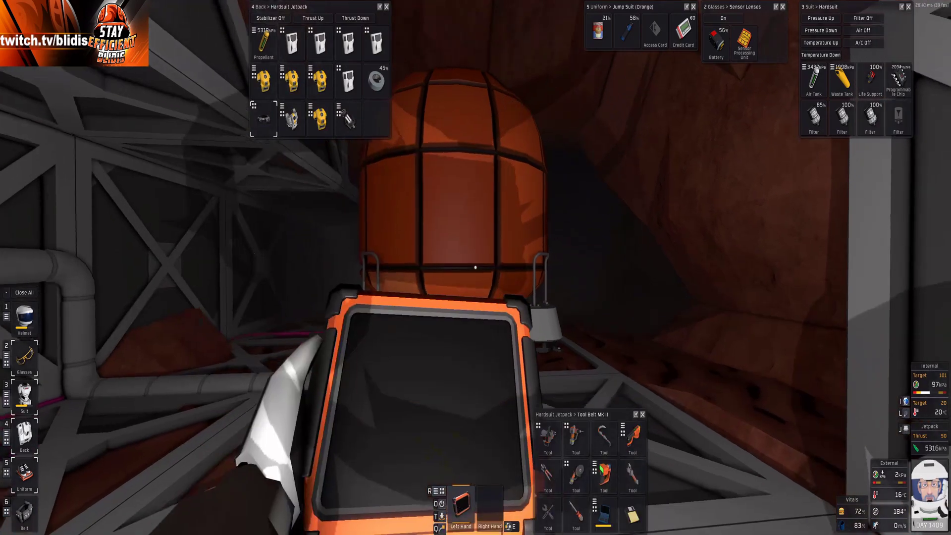
key("w")
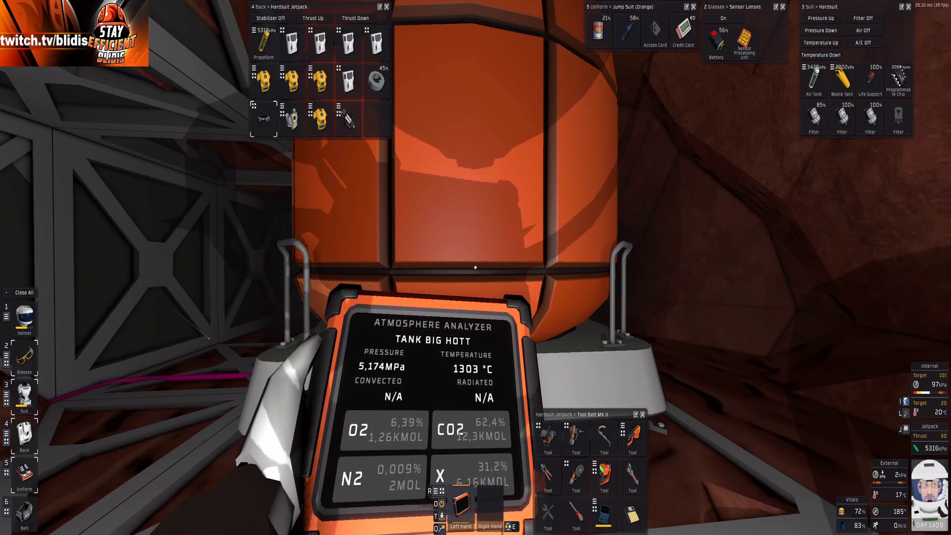
key("e")
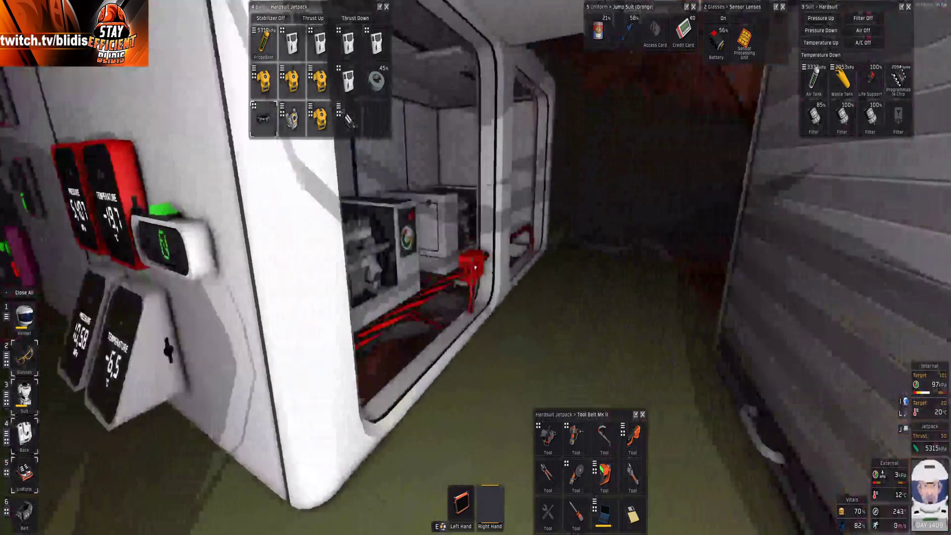
key("w")
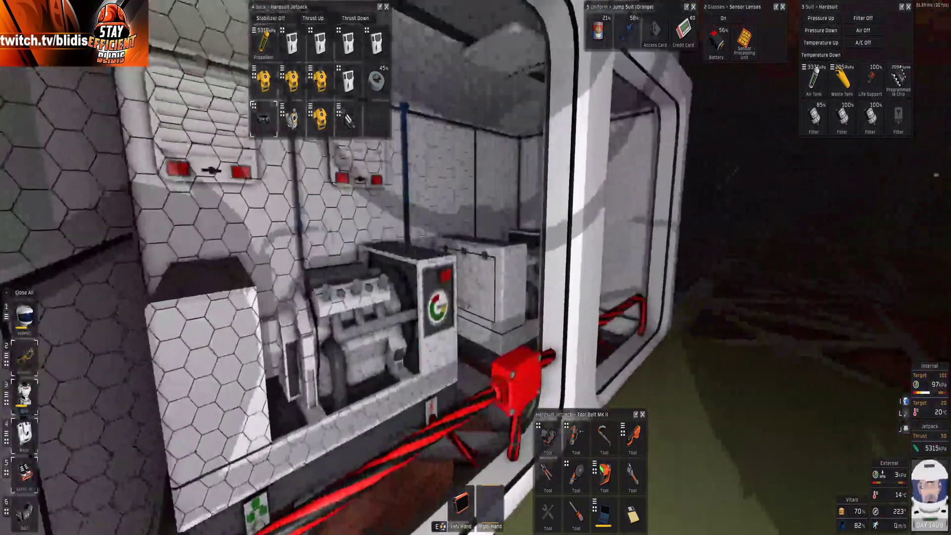
key("s")
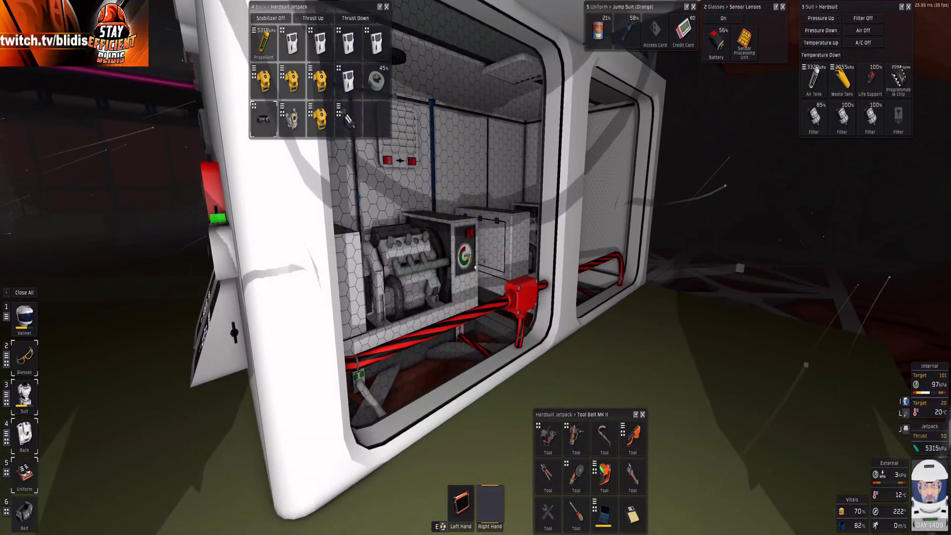
key("w")
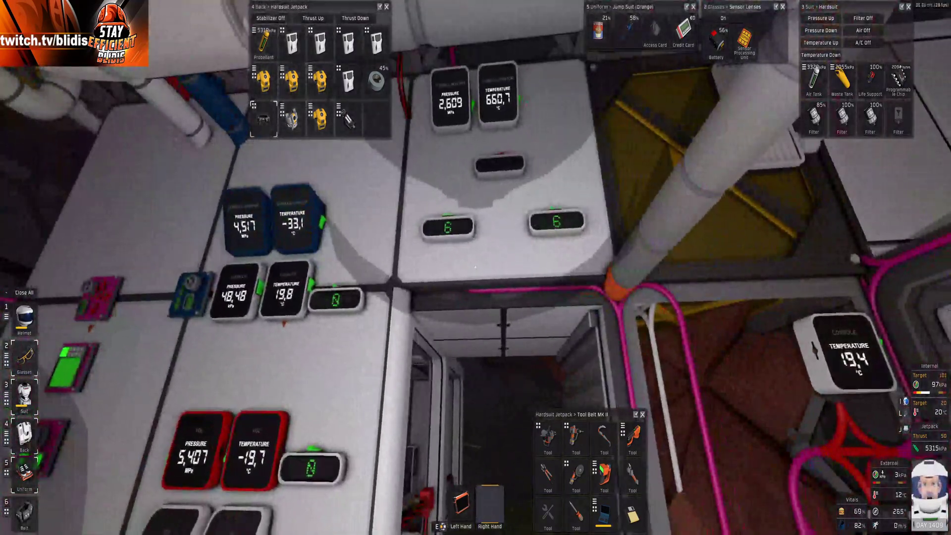
key("w")
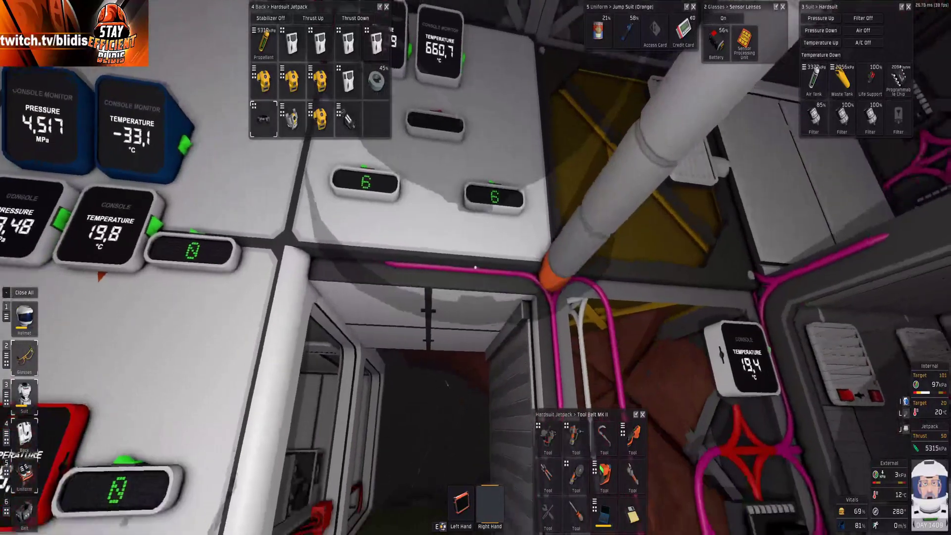
key("w")
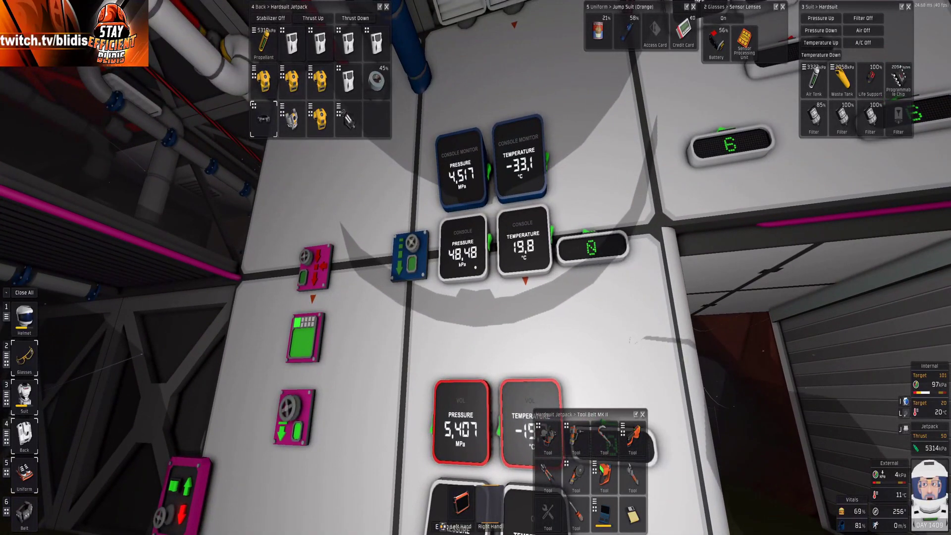
key("d")
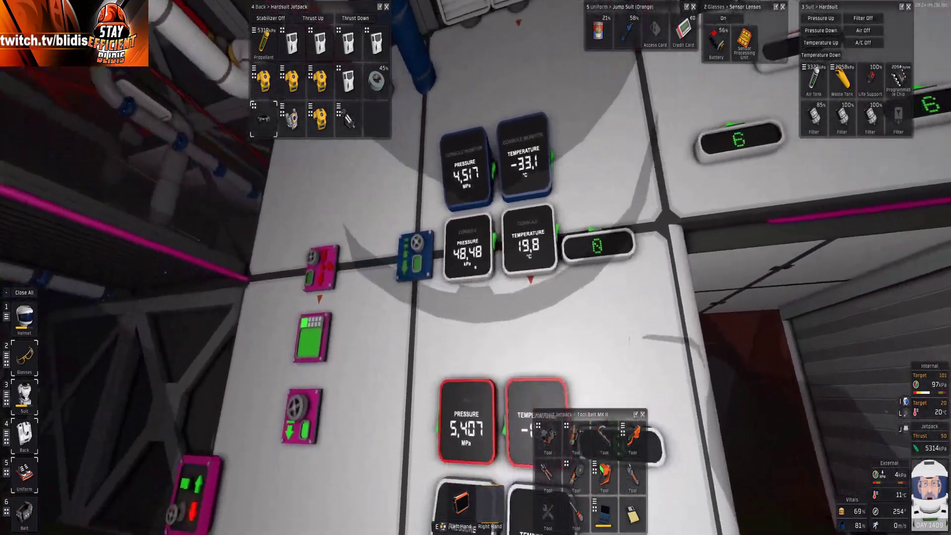
key("w")
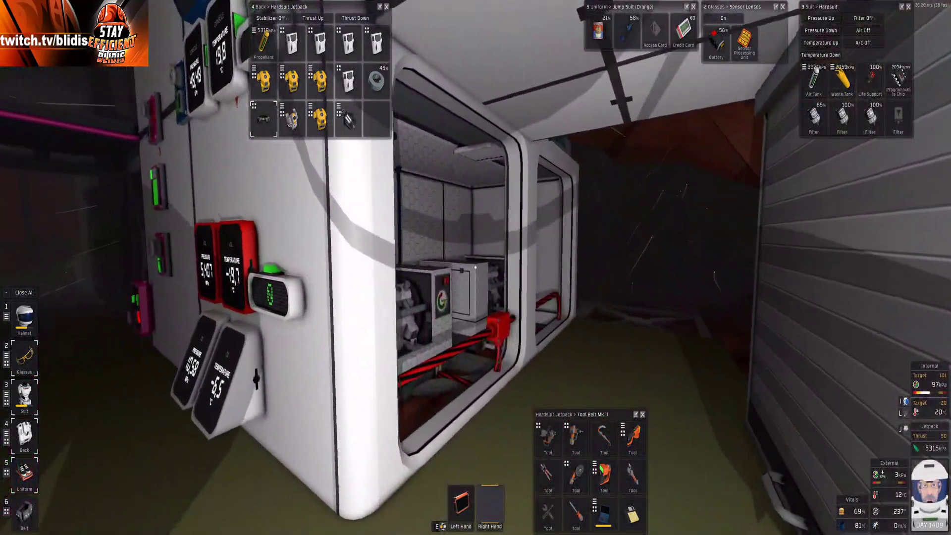
key("d")
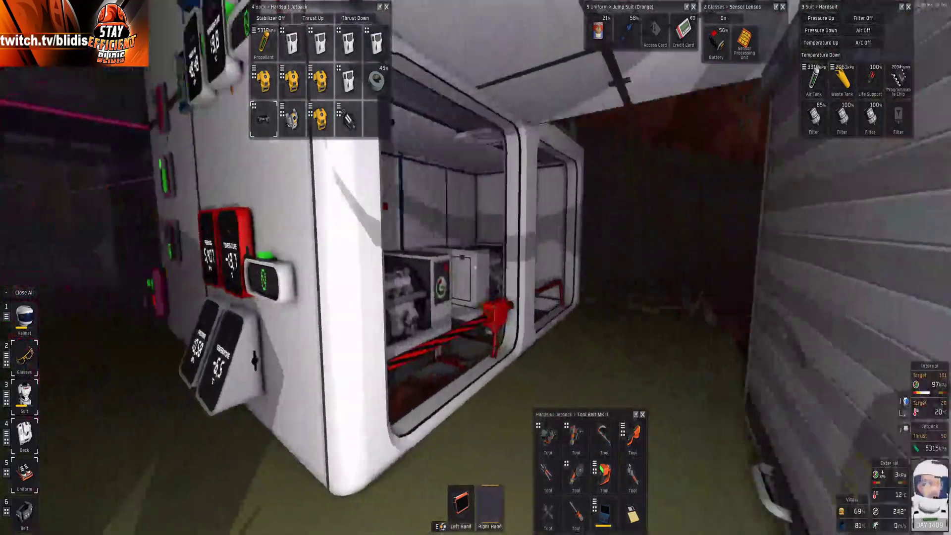
key("s")
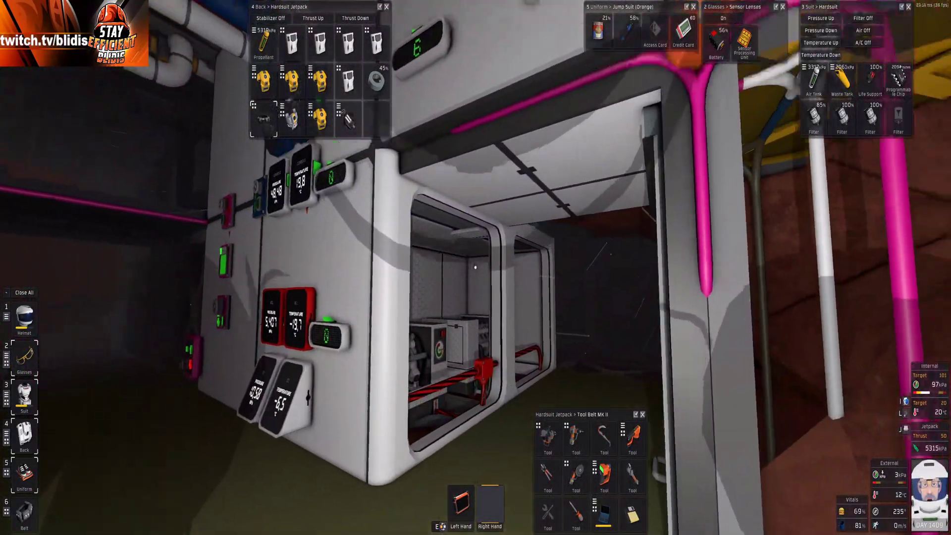
key("w")
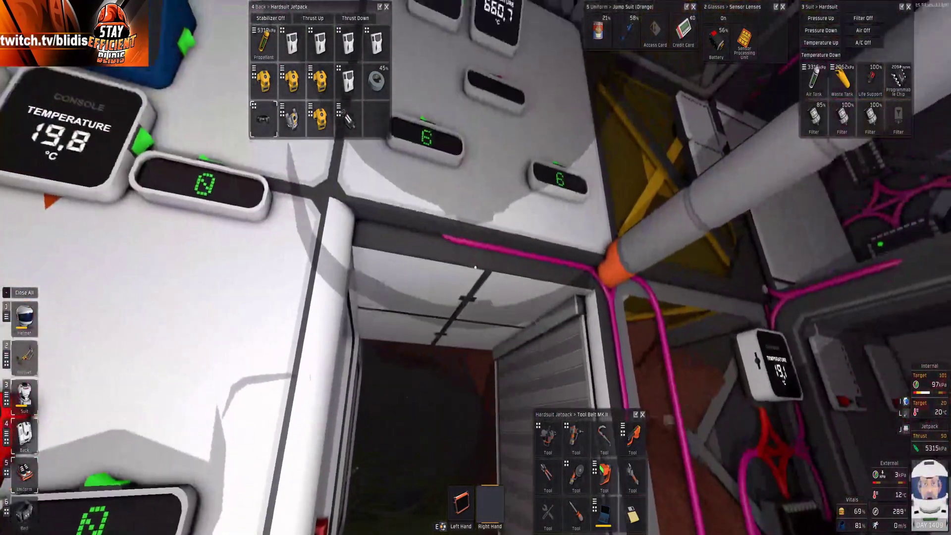
key("s")
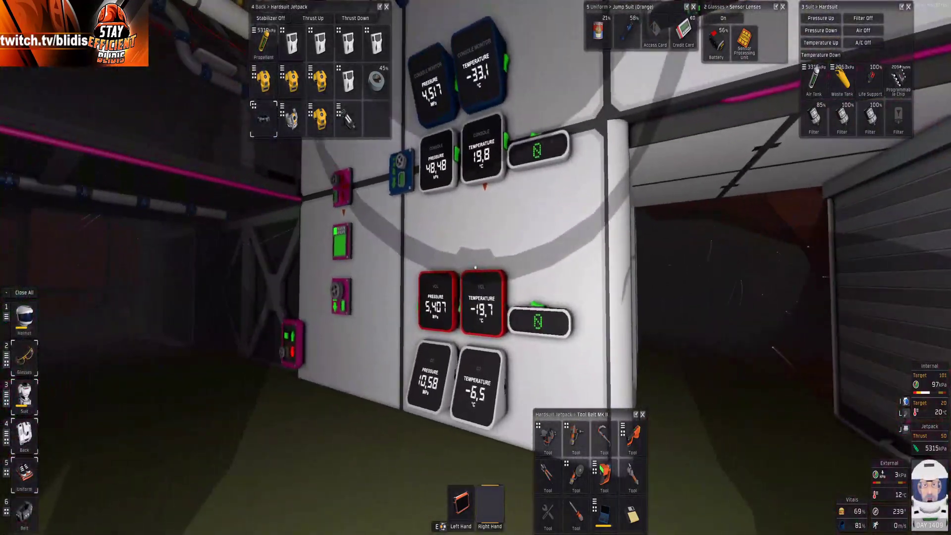
key("w")
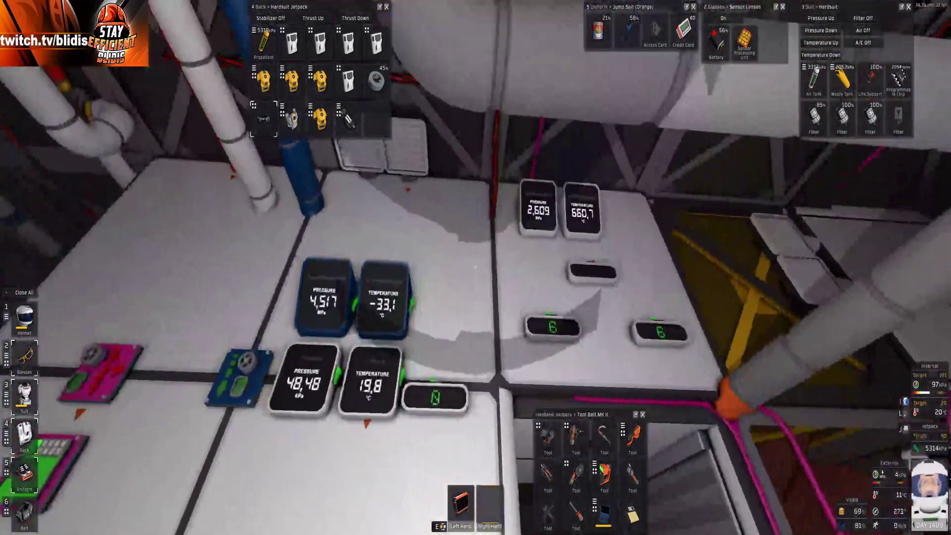
- Read TANK COLD with the Atmosphere Analyzer: 4,518 MPa, -33,09 °C, 95% CO2
key("s")
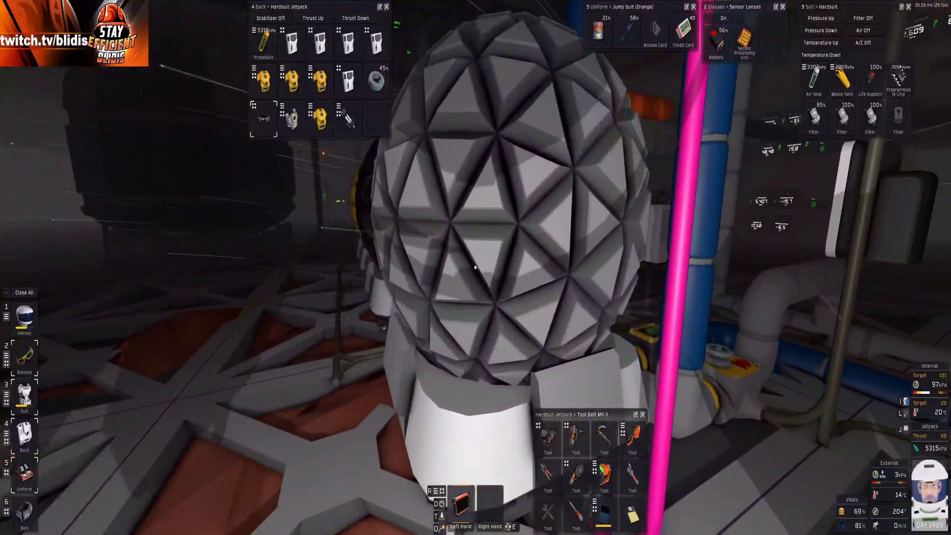
left_click(476, 266)
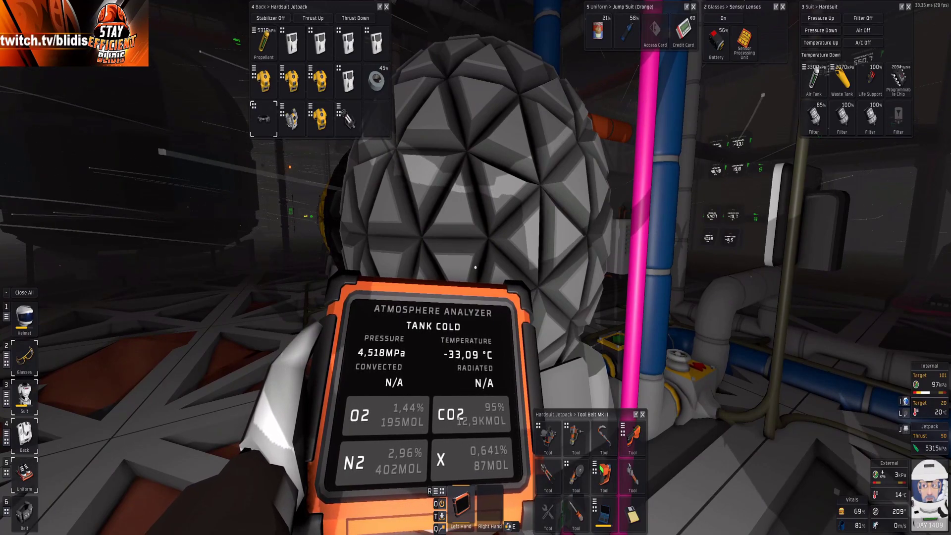
- Put the analyzer away and head from the cold tank back toward the console wall
key("h")
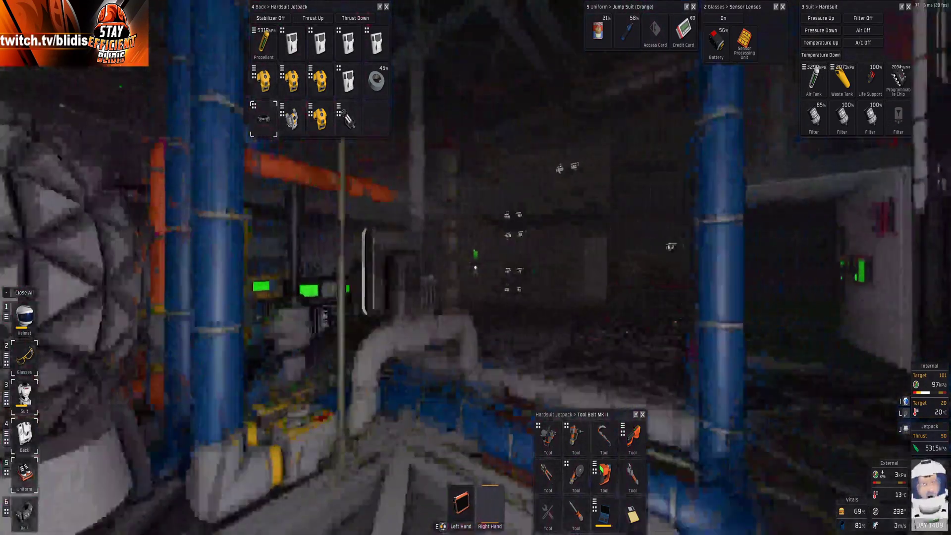